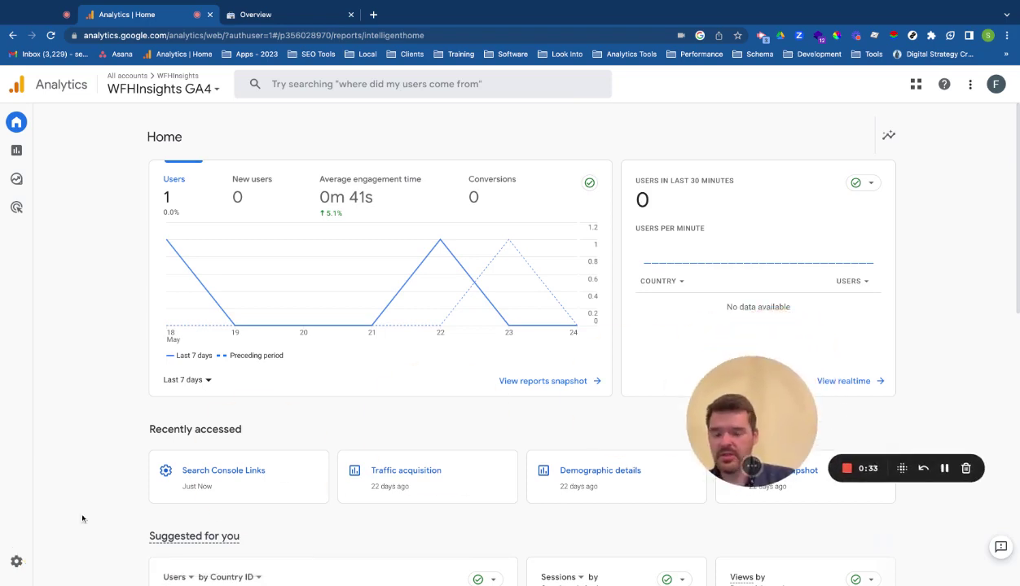
- Open the Search Console links in the WFHInsights GA4 property's admin settings
{"action": "mouse_move", "coordinate": [28, 571]}
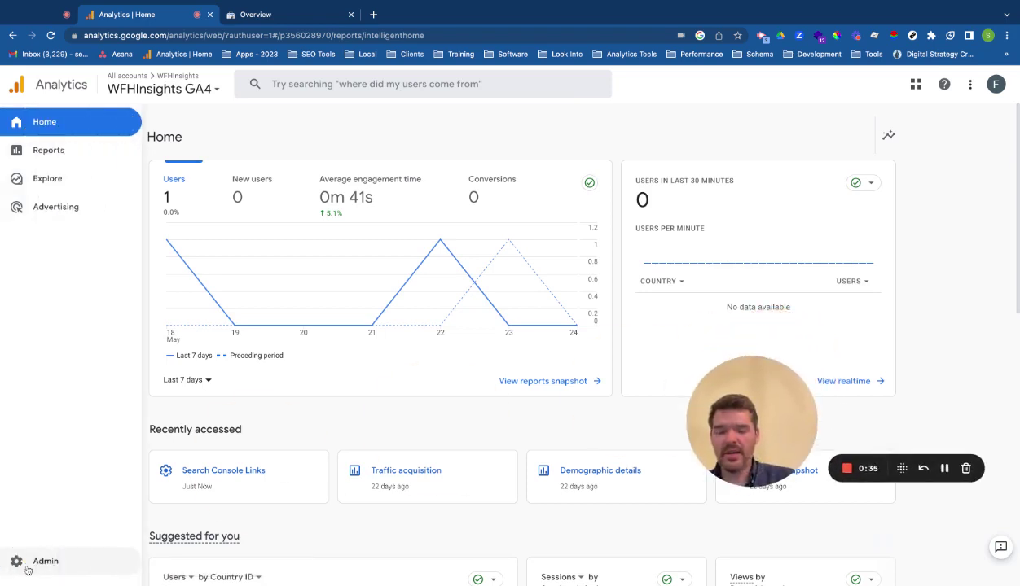
{"action": "left_click", "coordinate": [27, 569]}
{"action": "scroll", "coordinate": [494, 395], "scroll_direction": "down", "scroll_amount": 5}
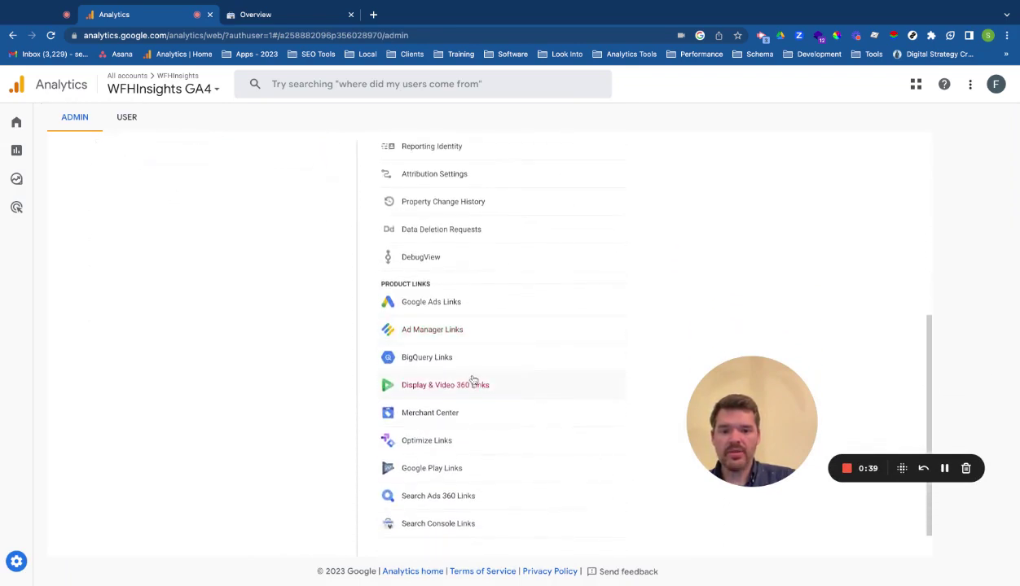
{"action": "scroll", "coordinate": [466, 416], "scroll_direction": "down", "scroll_amount": 1}
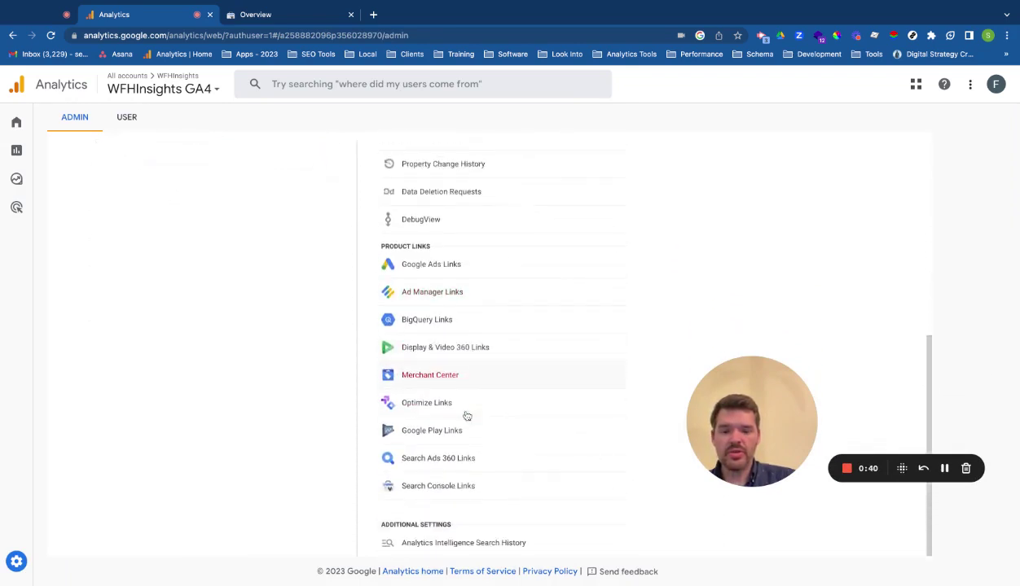
{"action": "left_click", "coordinate": [464, 489]}
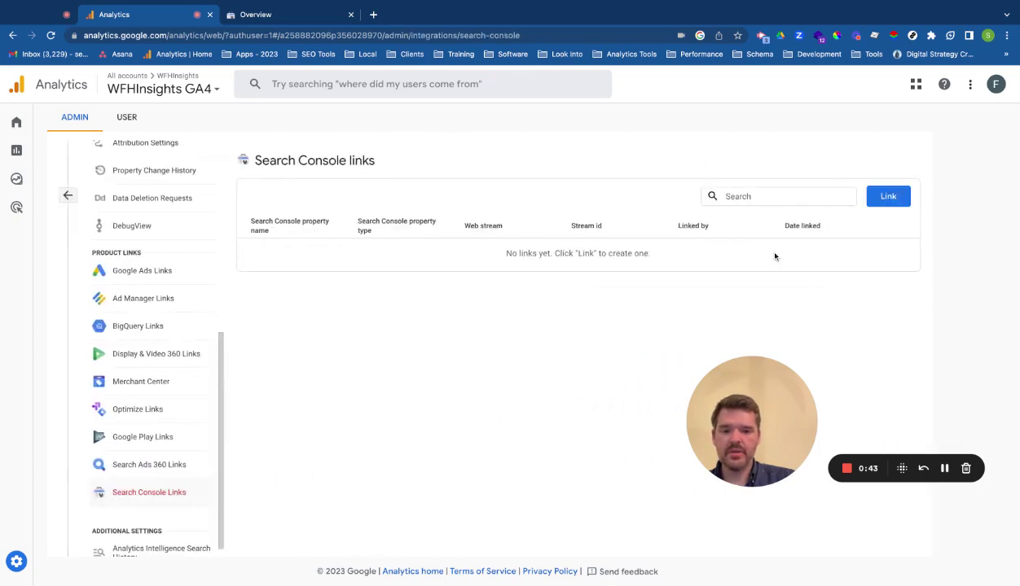
- Start a new Search Console link and choose the wfhinsights.com domain as its Search Console property
{"action": "left_click", "coordinate": [890, 197]}
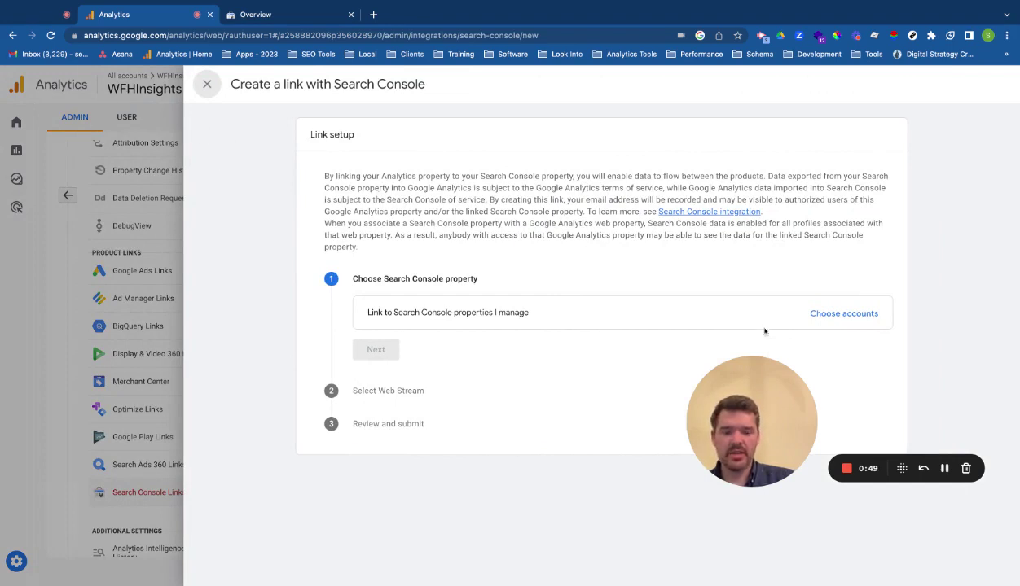
{"action": "left_click", "coordinate": [843, 321]}
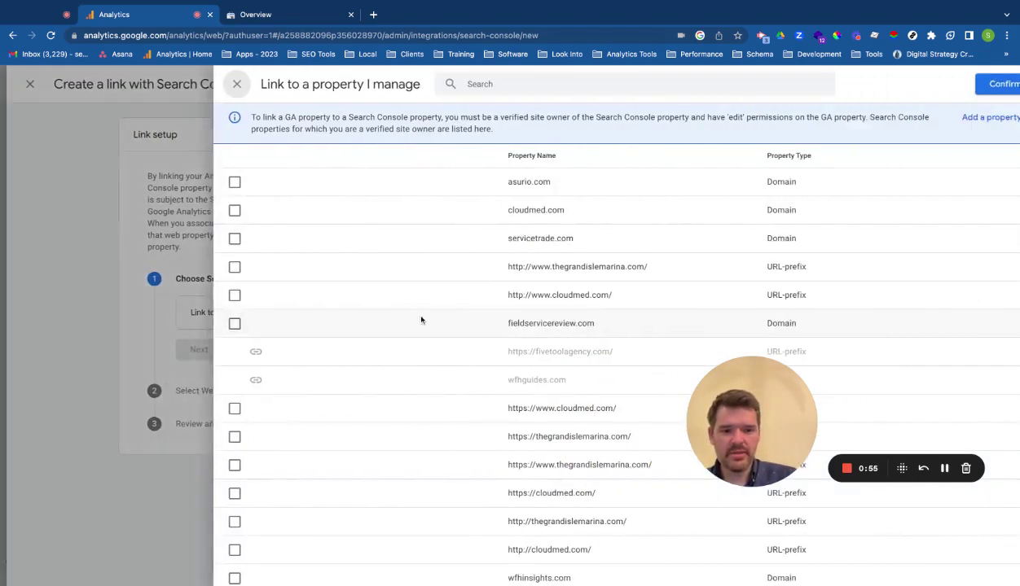
{"action": "scroll", "coordinate": [459, 384], "scroll_direction": "down", "scroll_amount": 1}
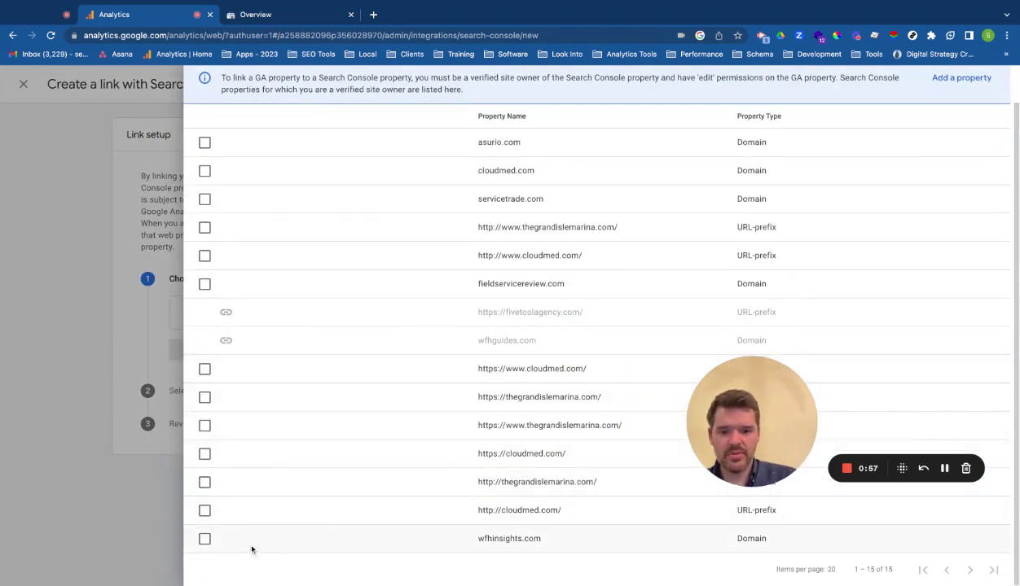
{"action": "left_click", "coordinate": [205, 540]}
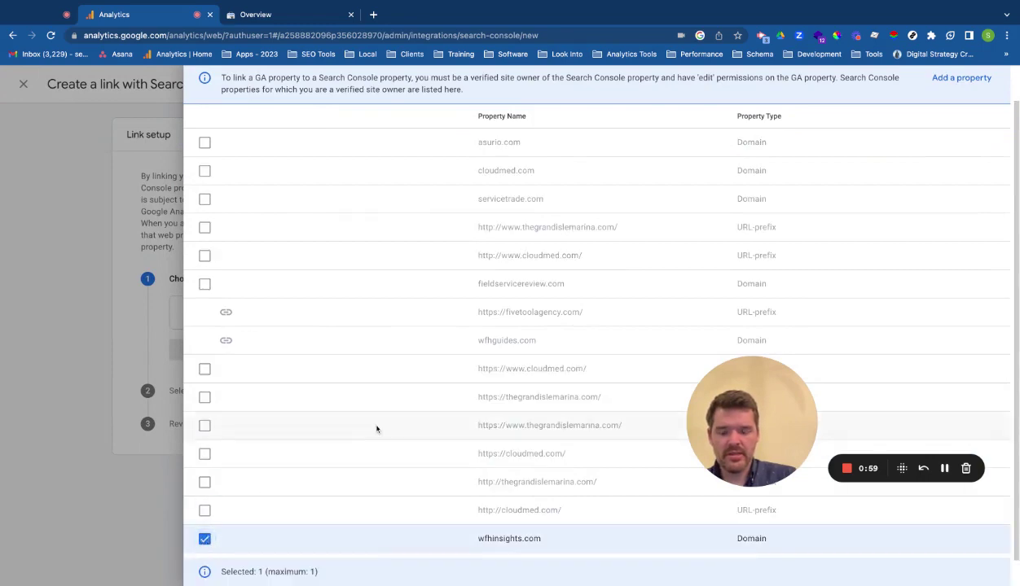
{"action": "scroll", "coordinate": [375, 428], "scroll_direction": "down", "scroll_amount": 1}
{"action": "scroll", "coordinate": [850, 327], "scroll_direction": "up", "scroll_amount": 2}
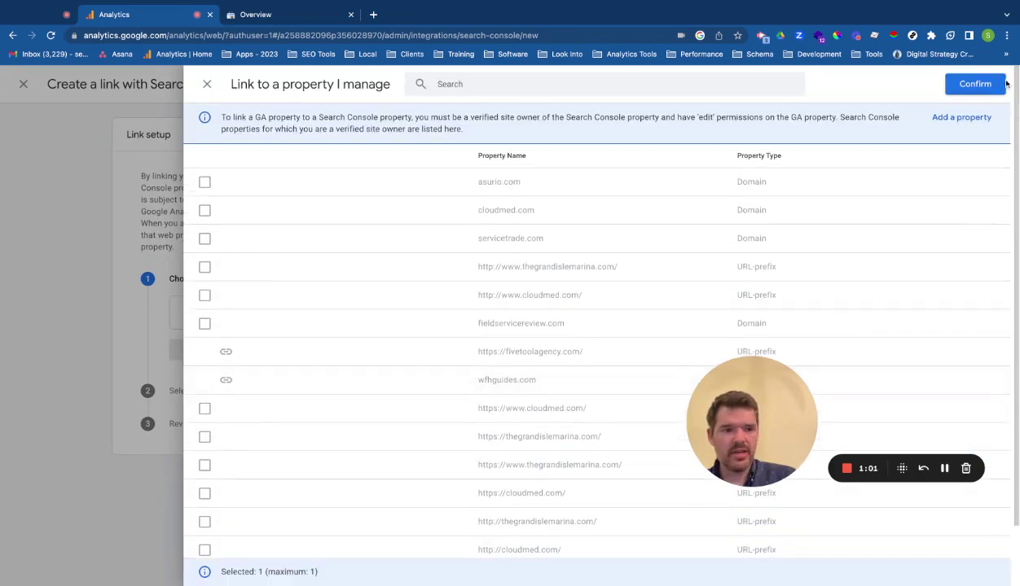
{"action": "left_click", "coordinate": [975, 84]}
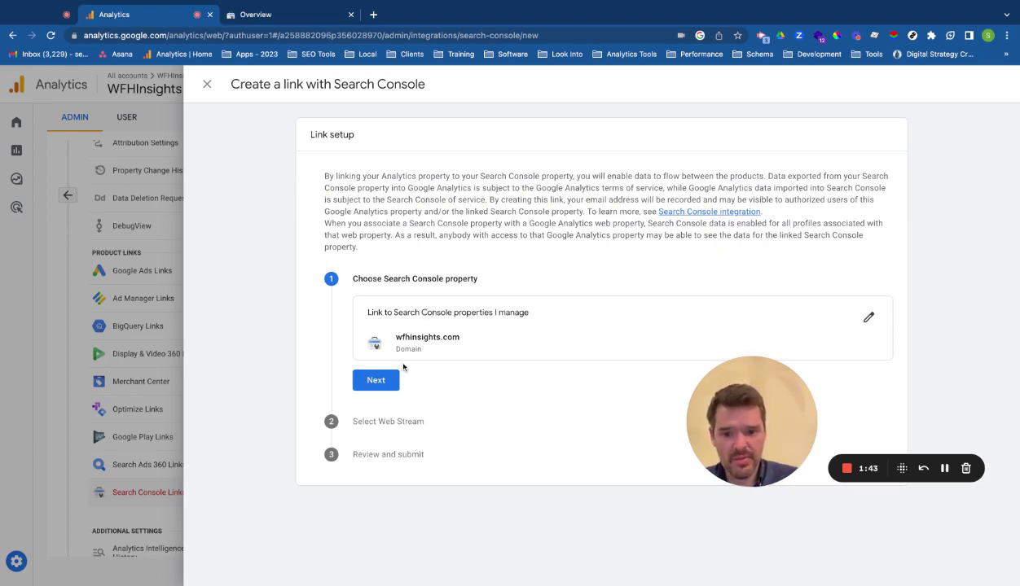
{"action": "left_click", "coordinate": [377, 380]}
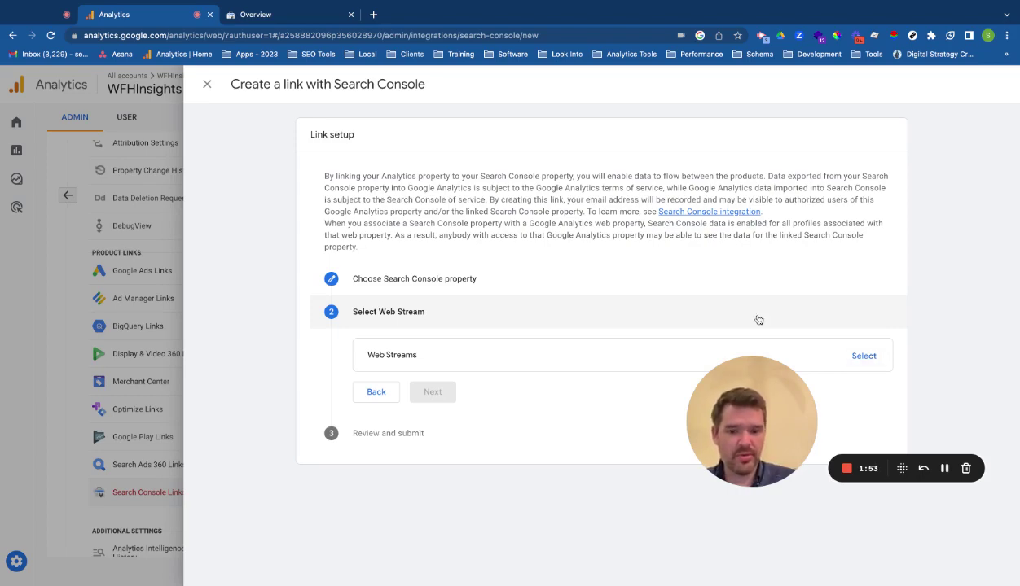
- Select the WFHInsights web stream for the link, submit it and return to the list of links
{"action": "left_click", "coordinate": [874, 362]}
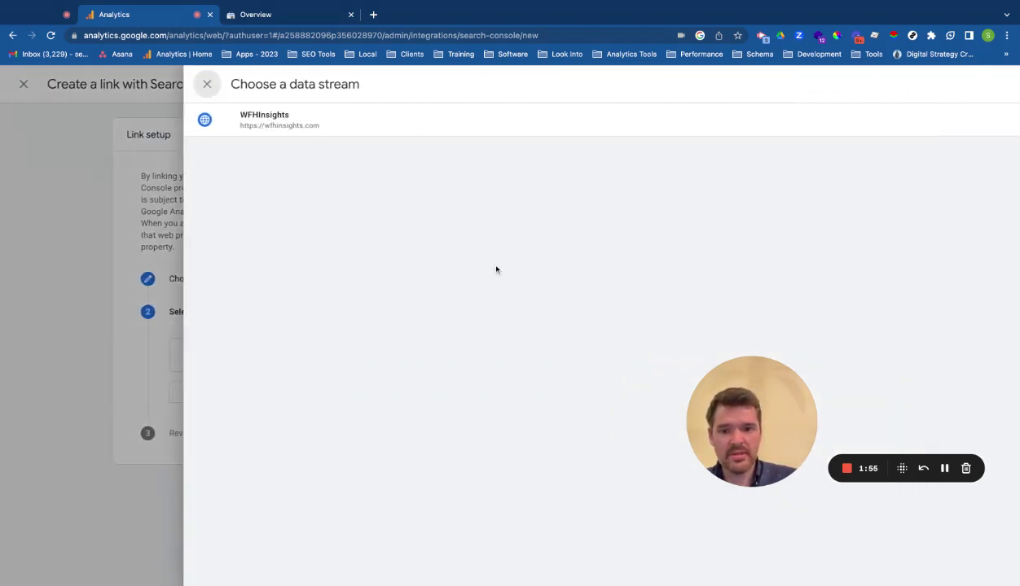
{"action": "left_click", "coordinate": [296, 123]}
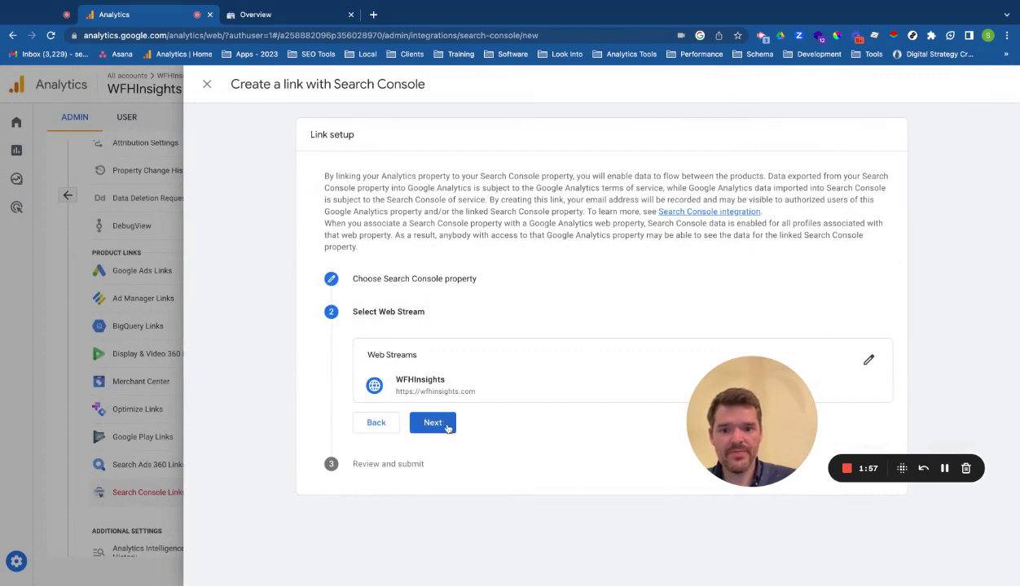
{"action": "left_click", "coordinate": [431, 422]}
{"action": "left_click", "coordinate": [447, 522]}
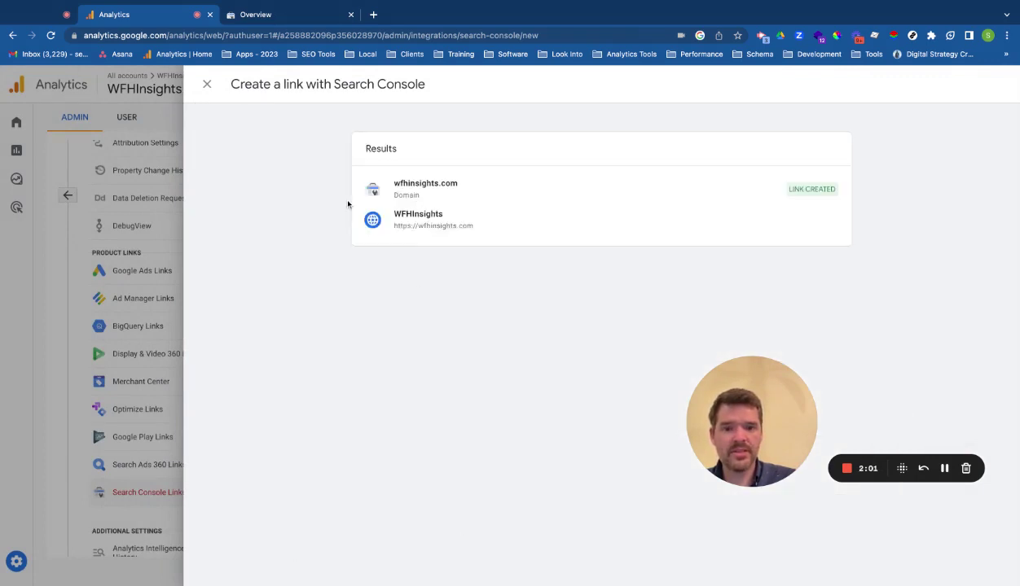
{"action": "left_click", "coordinate": [208, 86]}
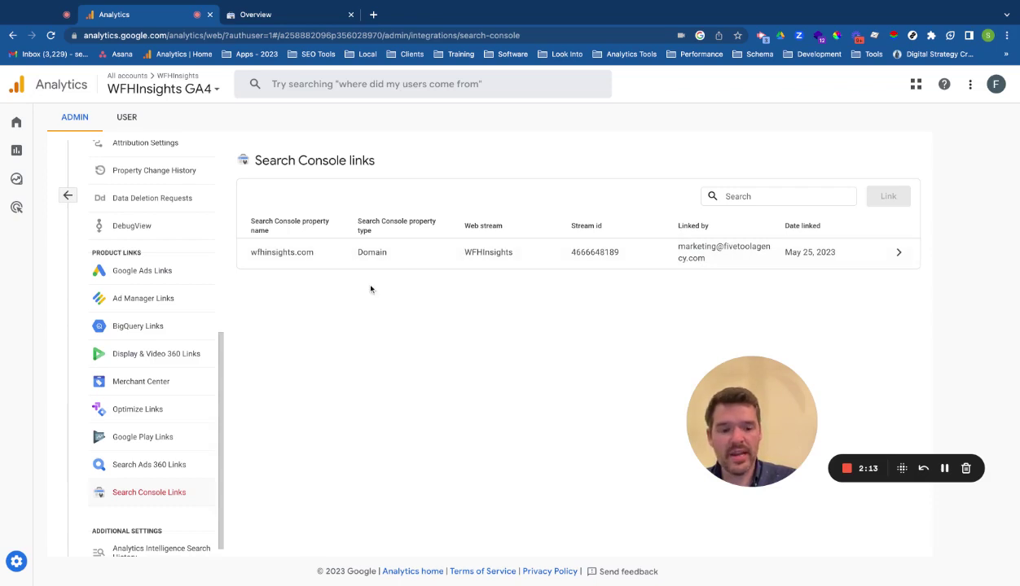
- Publish the Search Console collection from the reports library
{"action": "mouse_move", "coordinate": [9, 148]}
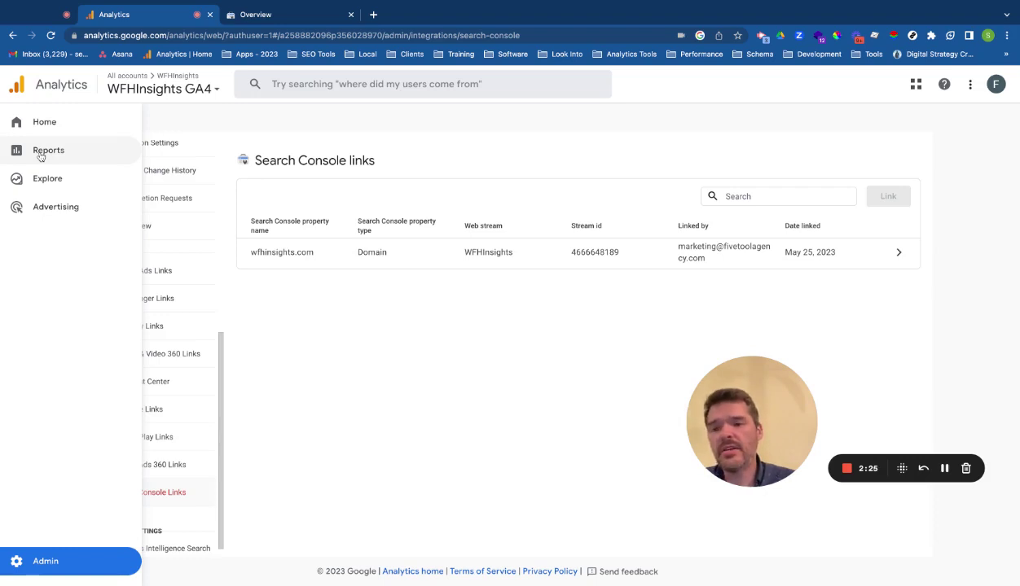
{"action": "left_click", "coordinate": [40, 156]}
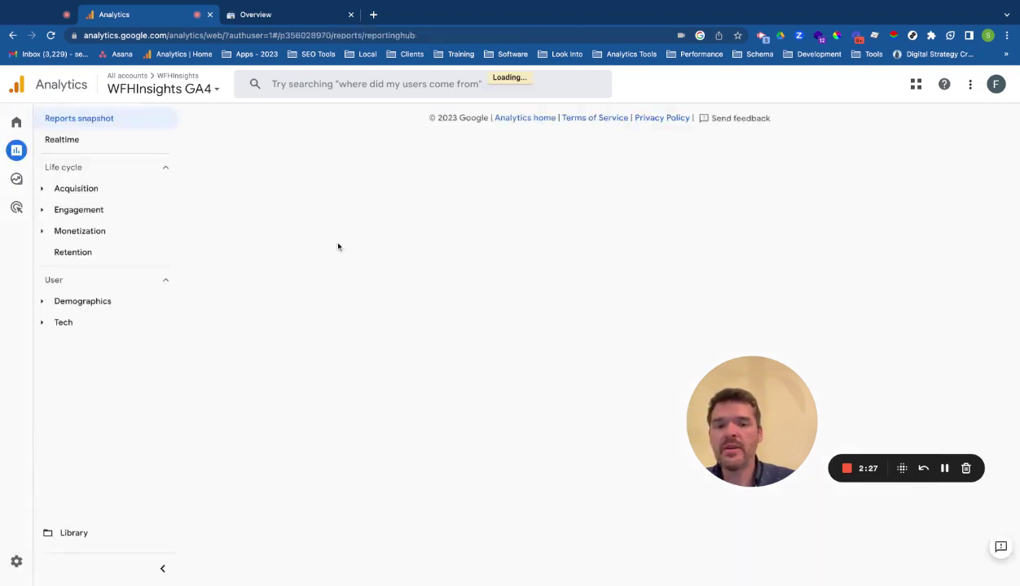
{"action": "left_click", "coordinate": [73, 534]}
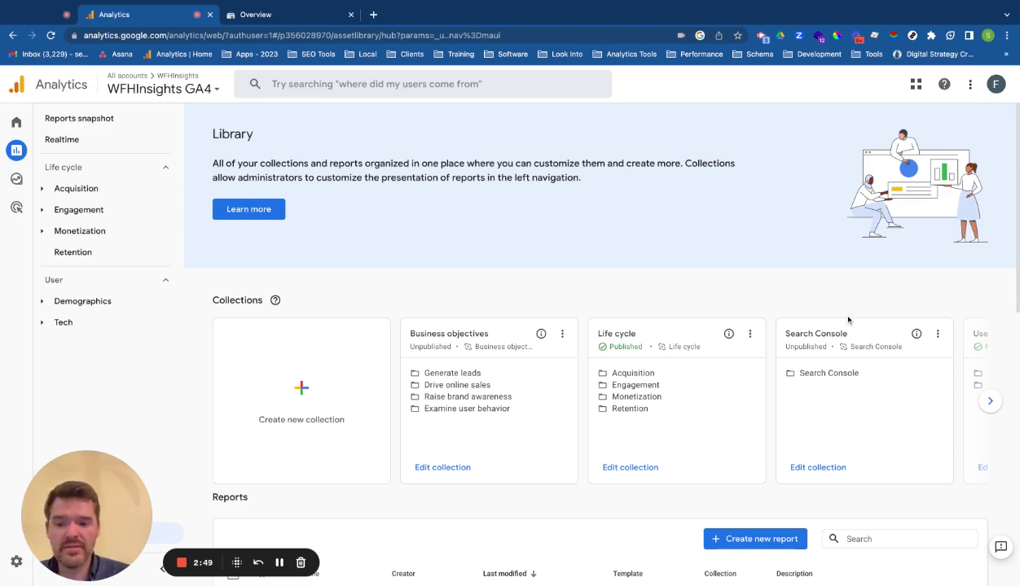
{"action": "left_click", "coordinate": [937, 335]}
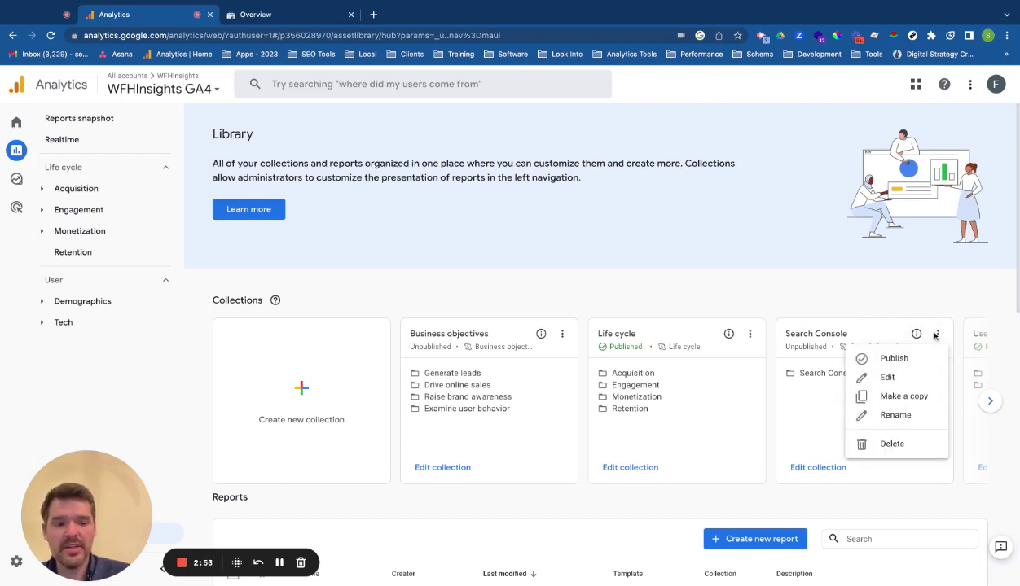
{"action": "left_click", "coordinate": [888, 358]}
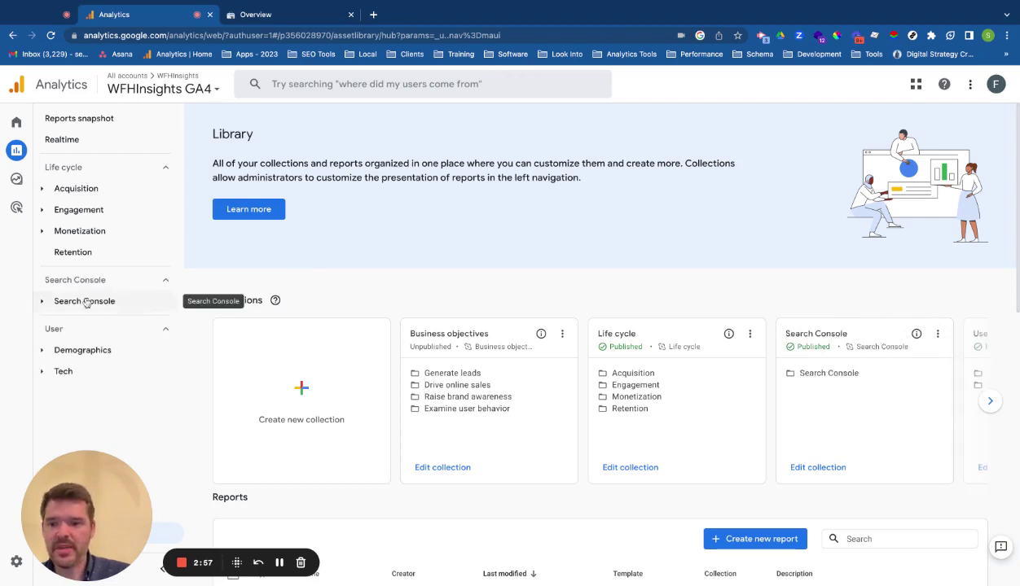
- View the Search Console Queries report, followed by the landing-page table of the Google organic search traffic report
{"action": "left_click", "coordinate": [44, 303]}
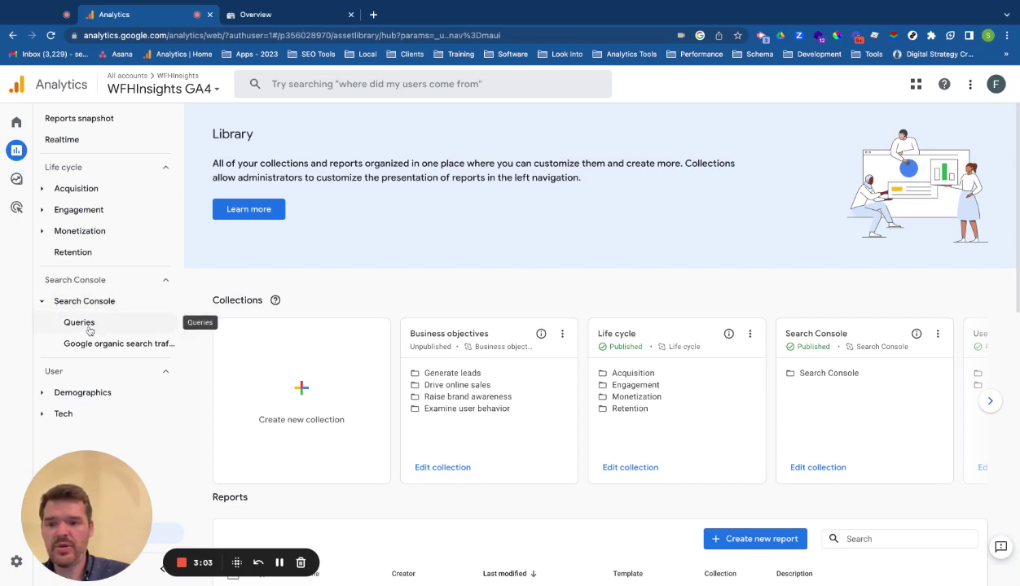
{"action": "left_click", "coordinate": [90, 329]}
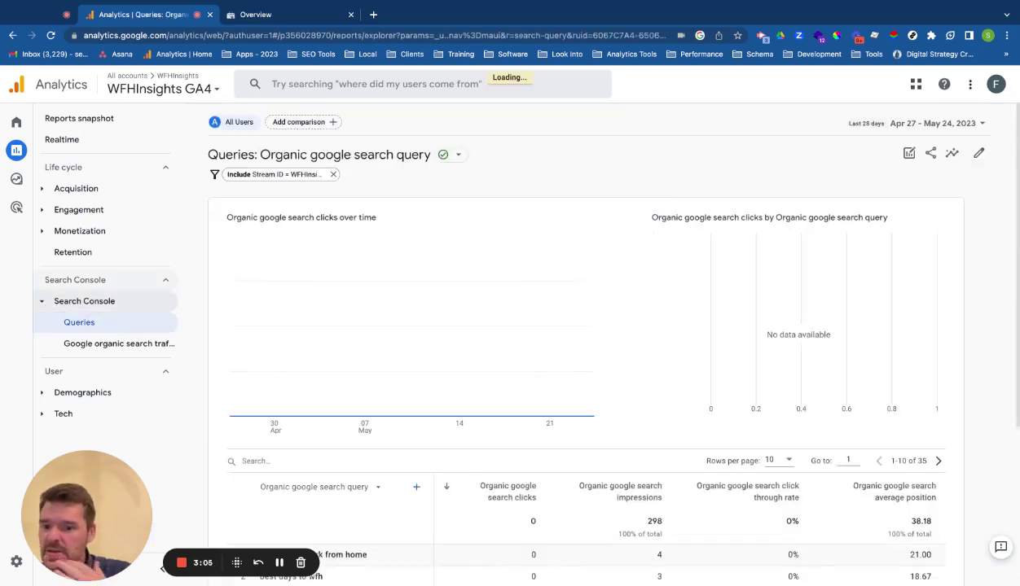
{"action": "scroll", "coordinate": [282, 361], "scroll_direction": "down", "scroll_amount": 2}
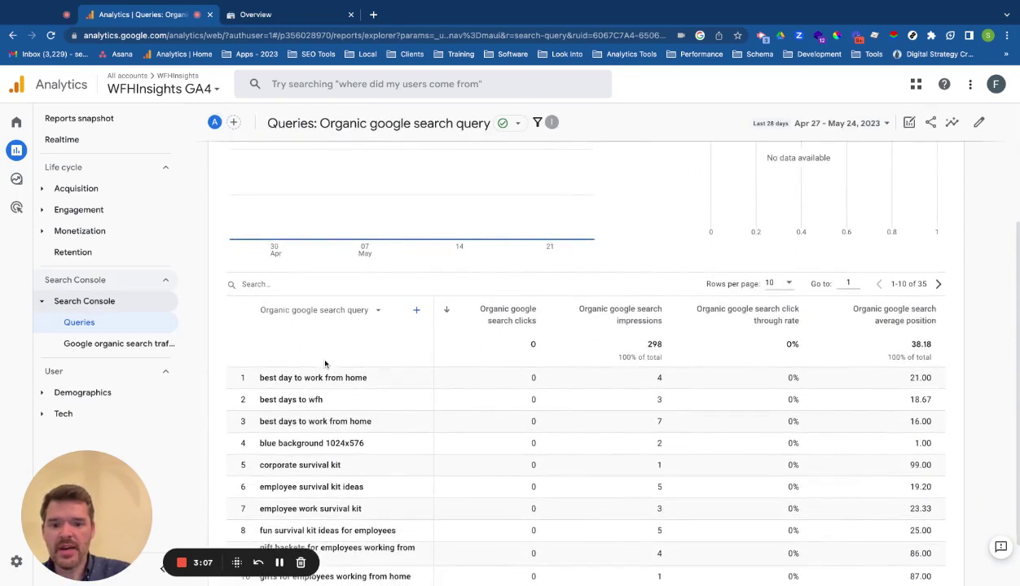
{"action": "left_click", "coordinate": [98, 346]}
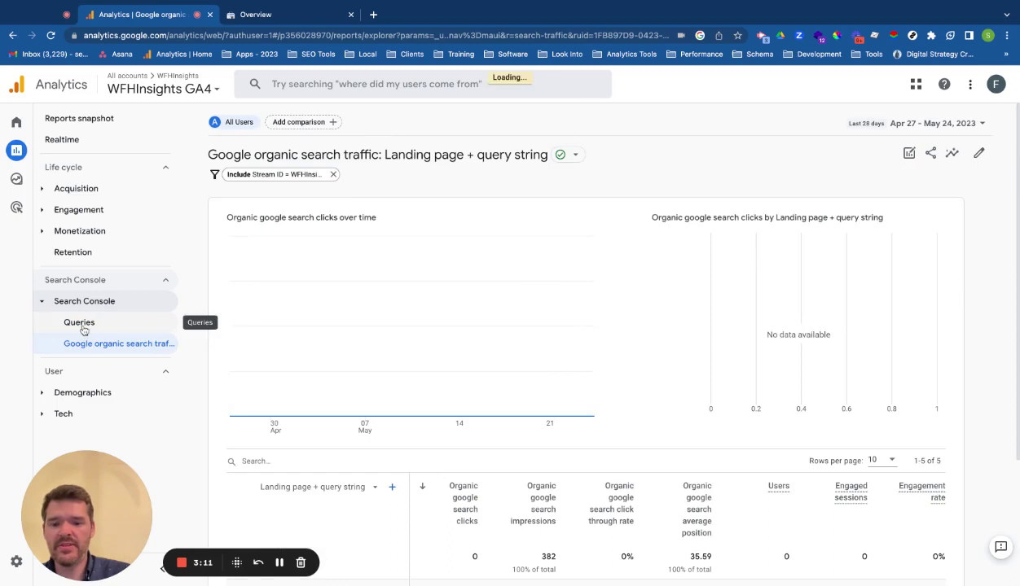
{"action": "scroll", "coordinate": [330, 369], "scroll_direction": "down", "scroll_amount": 2}
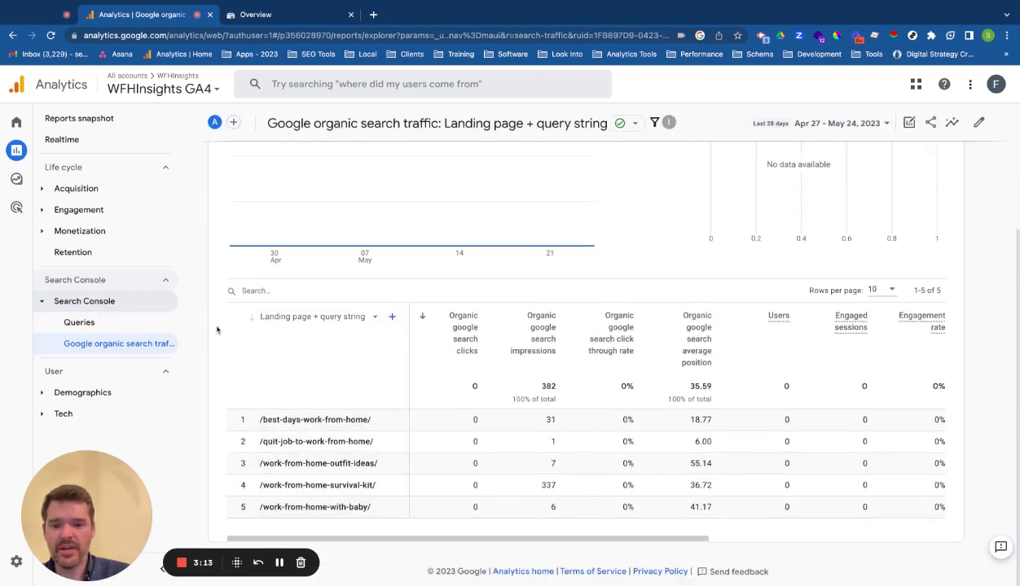
- Return to the Queries report and examine its chart and table of organic Google search queries
{"action": "left_click", "coordinate": [75, 323]}
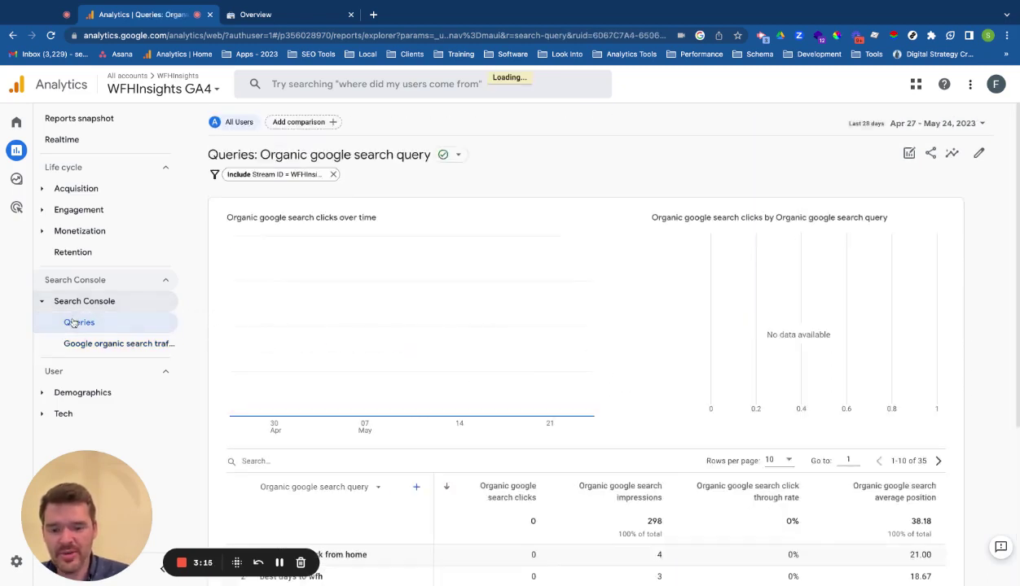
{"action": "scroll", "coordinate": [269, 344], "scroll_direction": "down", "scroll_amount": 2}
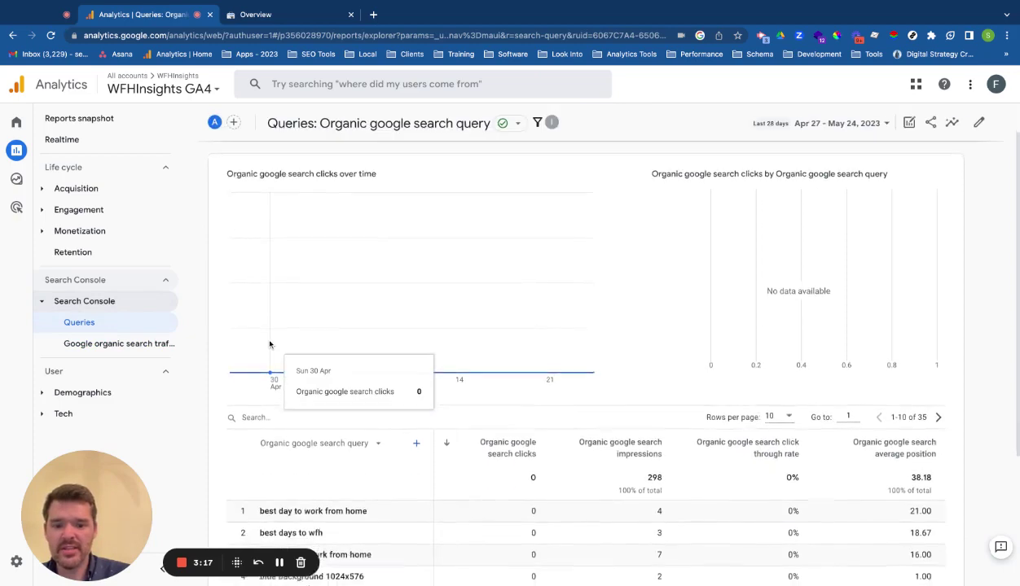
{"action": "scroll", "coordinate": [270, 344], "scroll_direction": "down", "scroll_amount": 1}
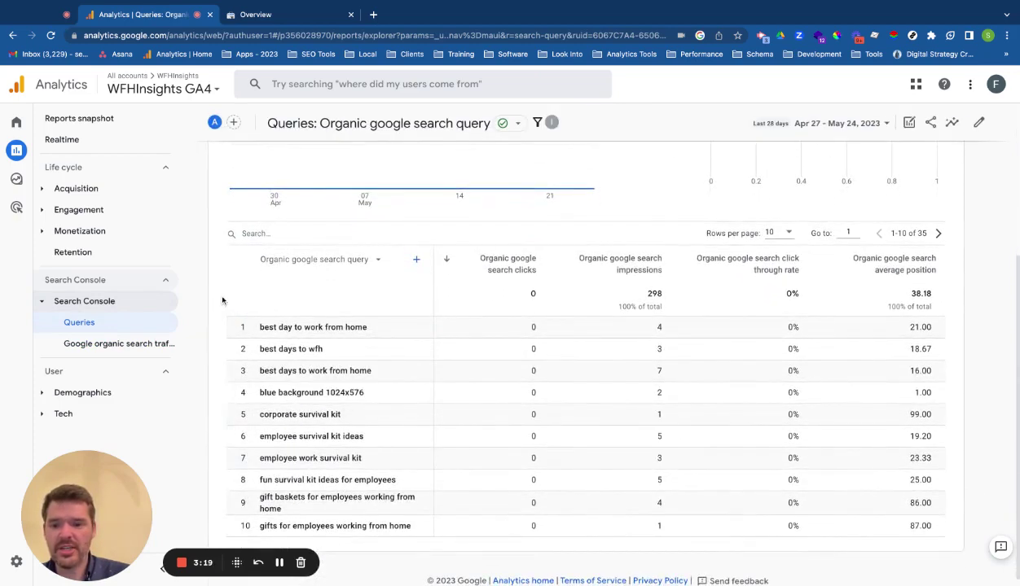
{"action": "scroll", "coordinate": [222, 301], "scroll_direction": "up", "scroll_amount": 3}
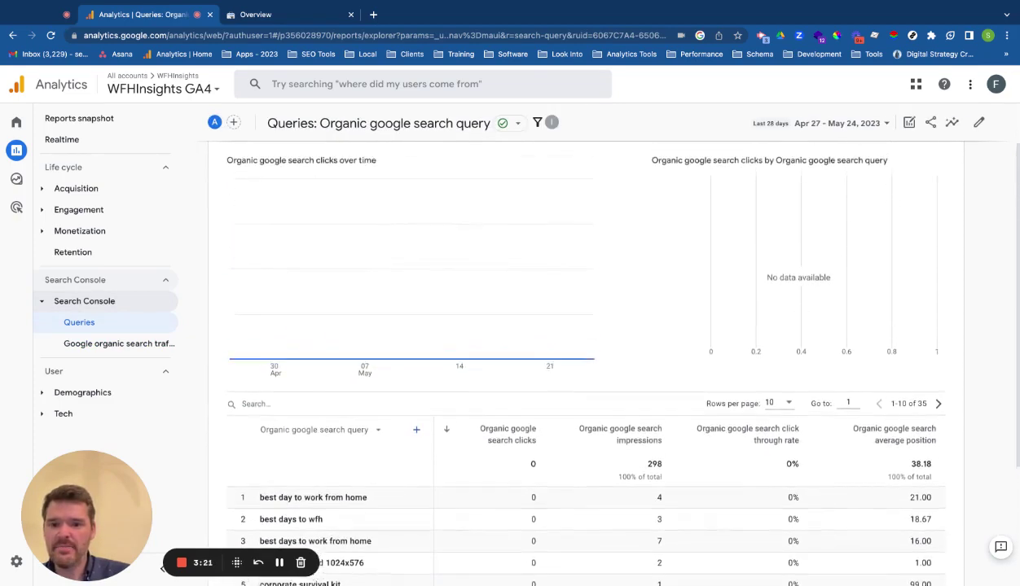
{"action": "scroll", "coordinate": [216, 289], "scroll_direction": "up", "scroll_amount": 1}
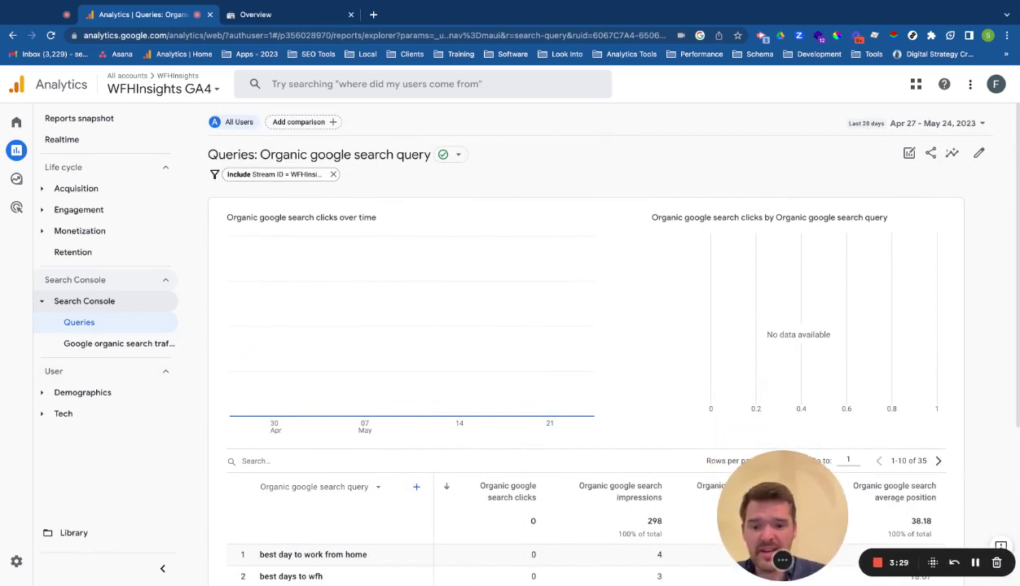
- Reopen the reports library and look over its collections and reports
{"action": "left_click", "coordinate": [74, 534]}
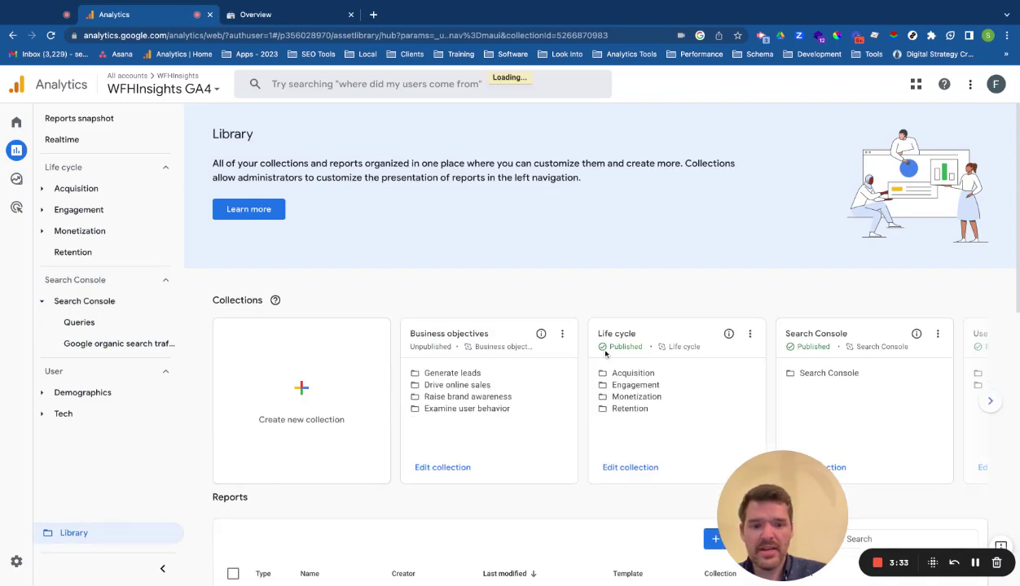
{"action": "scroll", "coordinate": [610, 301], "scroll_direction": "down", "scroll_amount": 2}
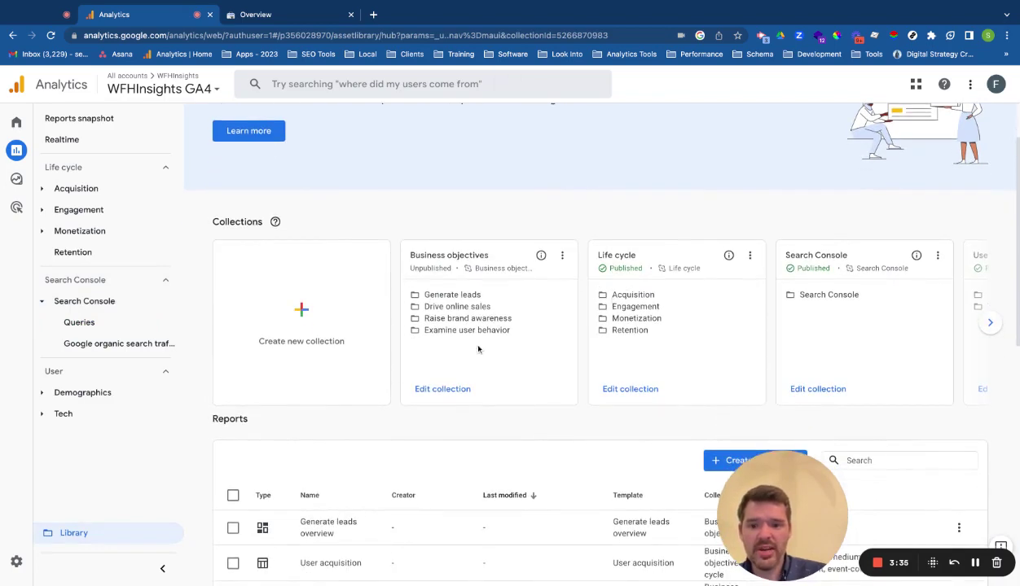